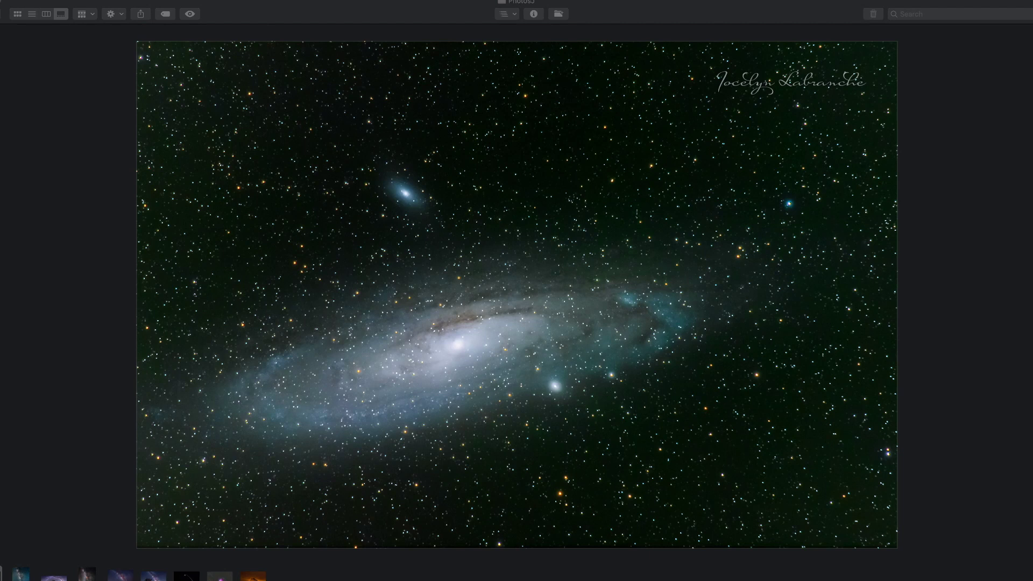
Return to the first Photos3 image, the Milky Way over a stranded boat.
key(Left)
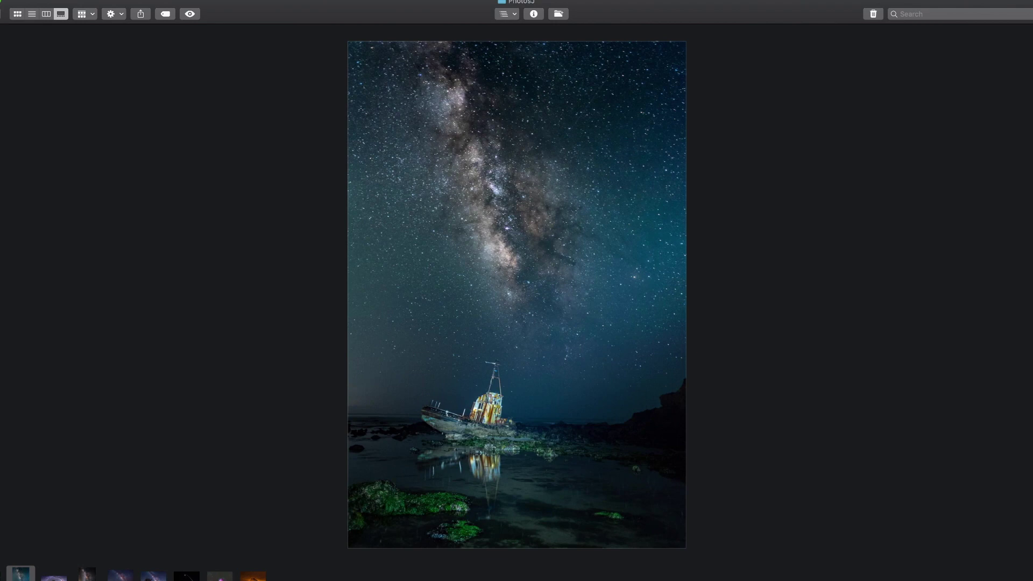
Show the second image, the panoramic Milky Way arching over hilltop trees.
click(54, 574)
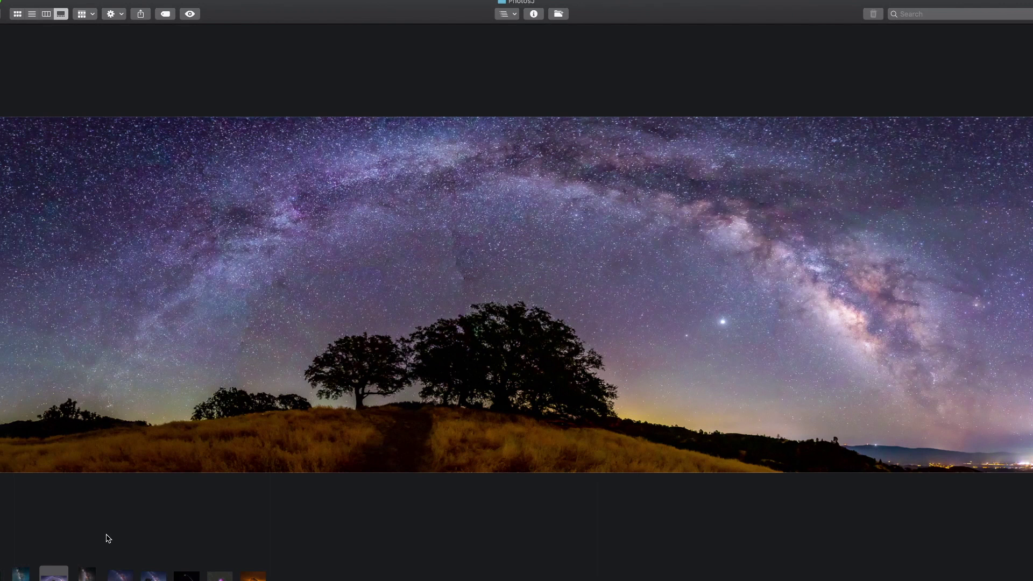
Show the third image, a vertical Milky Way shot above a lit boat.
click(87, 574)
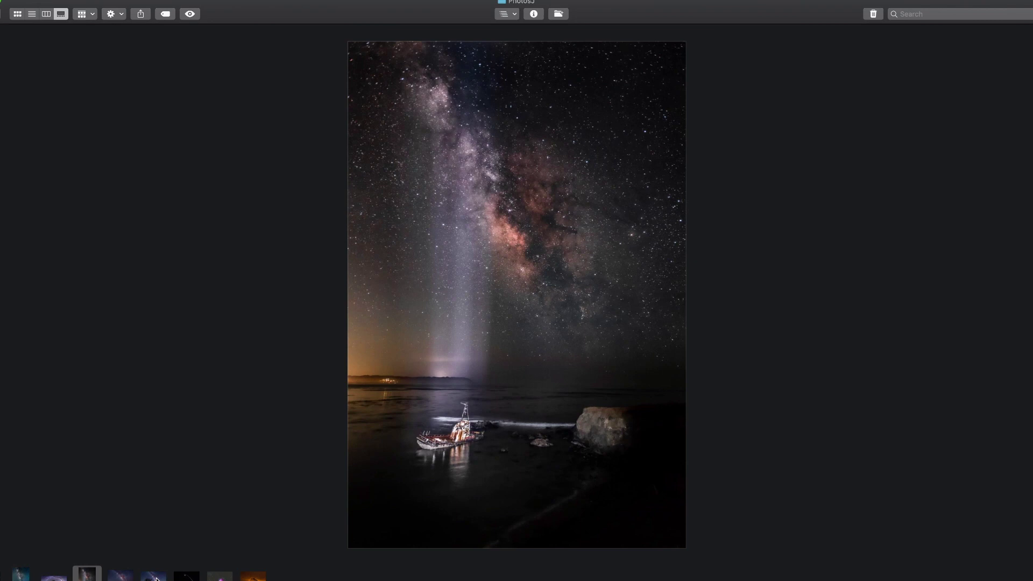
Display the Milky Way photo with a glowing tent under a lone tree.
click(156, 576)
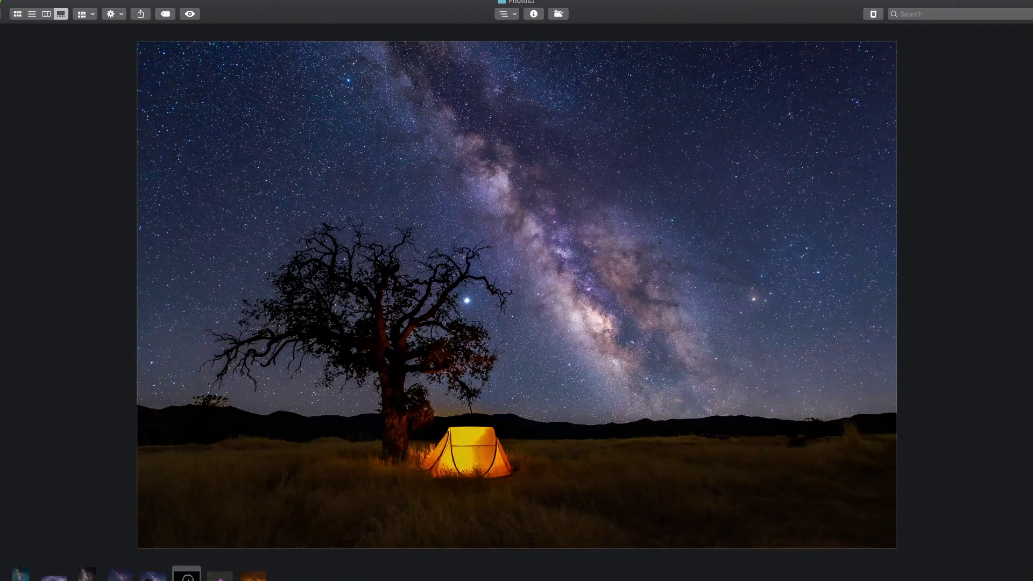
click(186, 576)
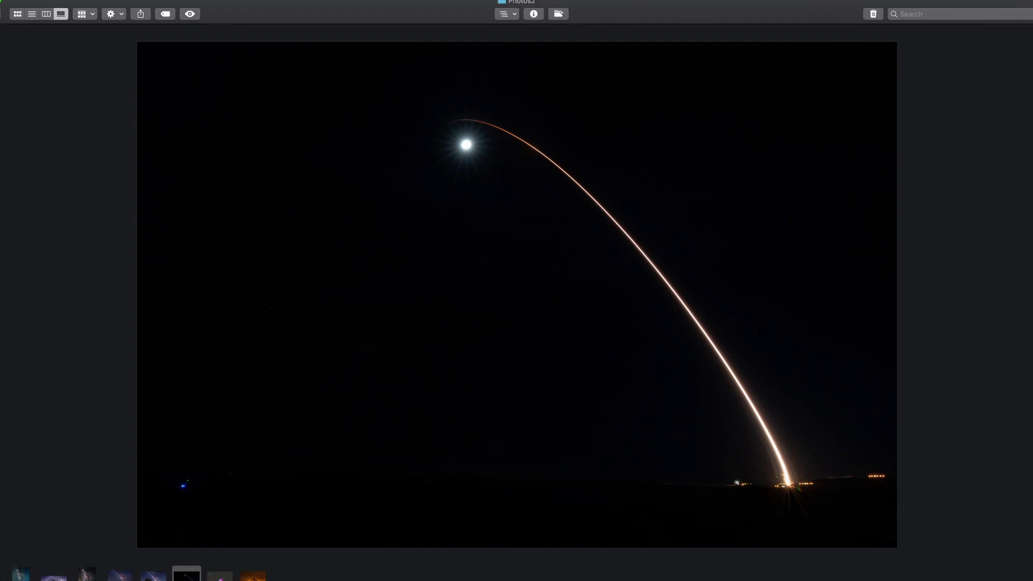
click(220, 574)
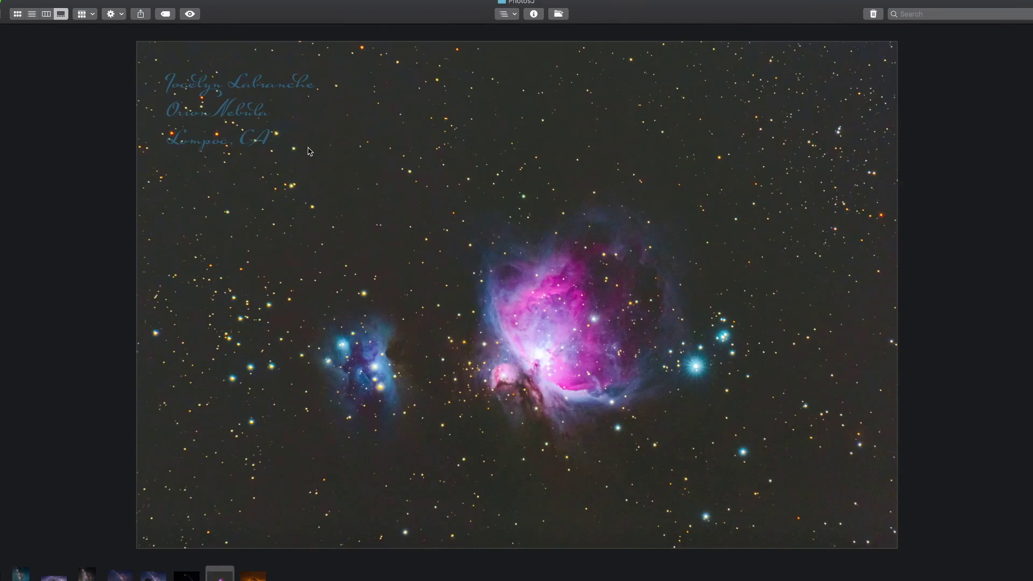